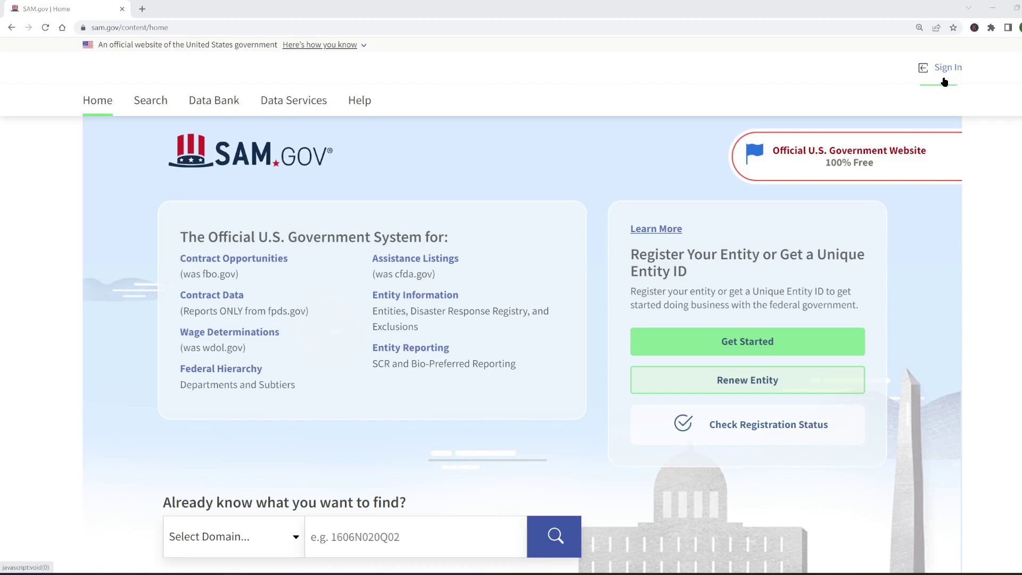
Sign in to the site and restrict the search to the Contract Opportunities domain.
left_click(944, 81)
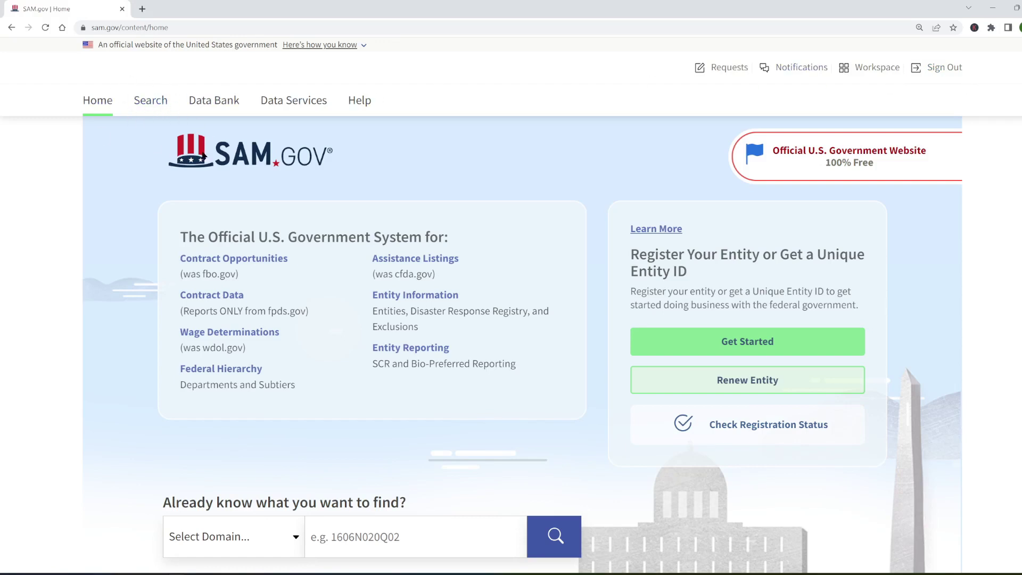
left_click(149, 109)
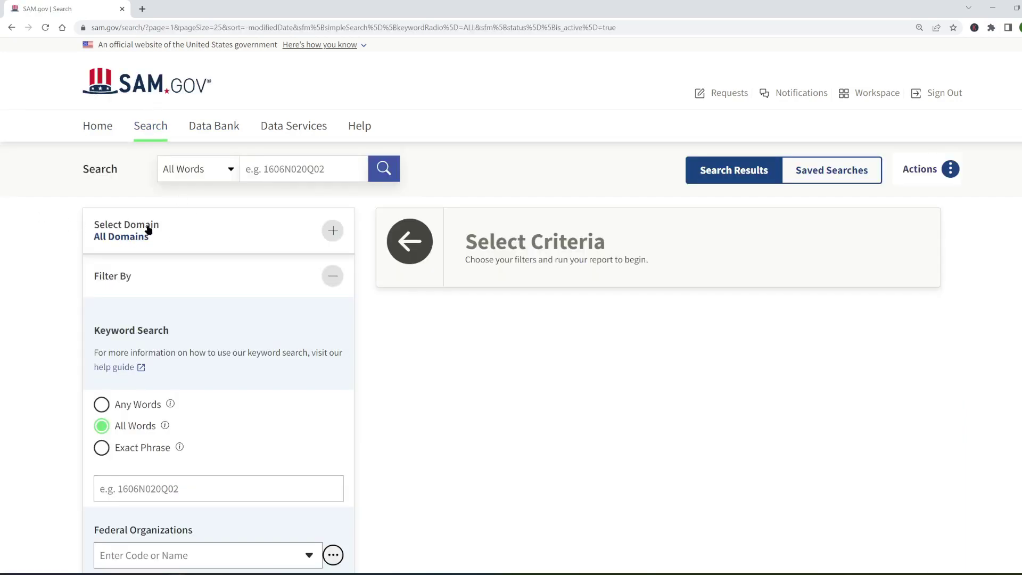
left_click(330, 230)
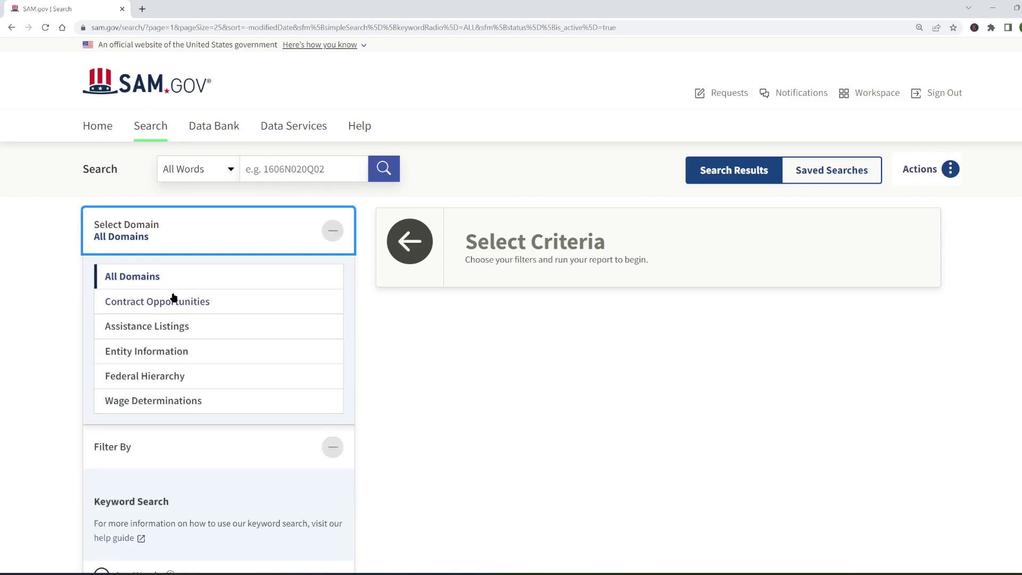
left_click(181, 302)
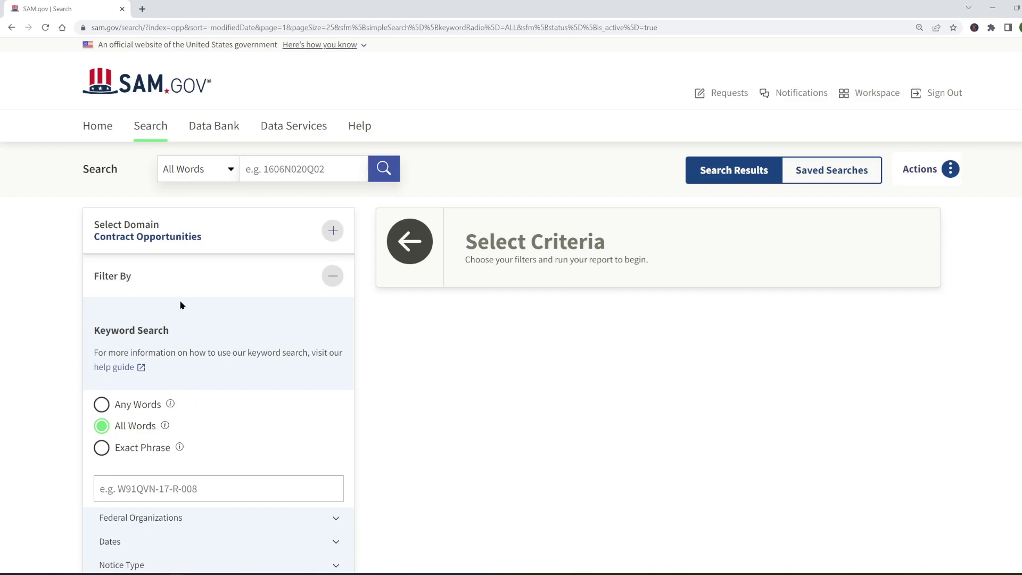
Filter the contract opportunities by the notice type Sources Sought.
scroll(181, 305, "down", 8)
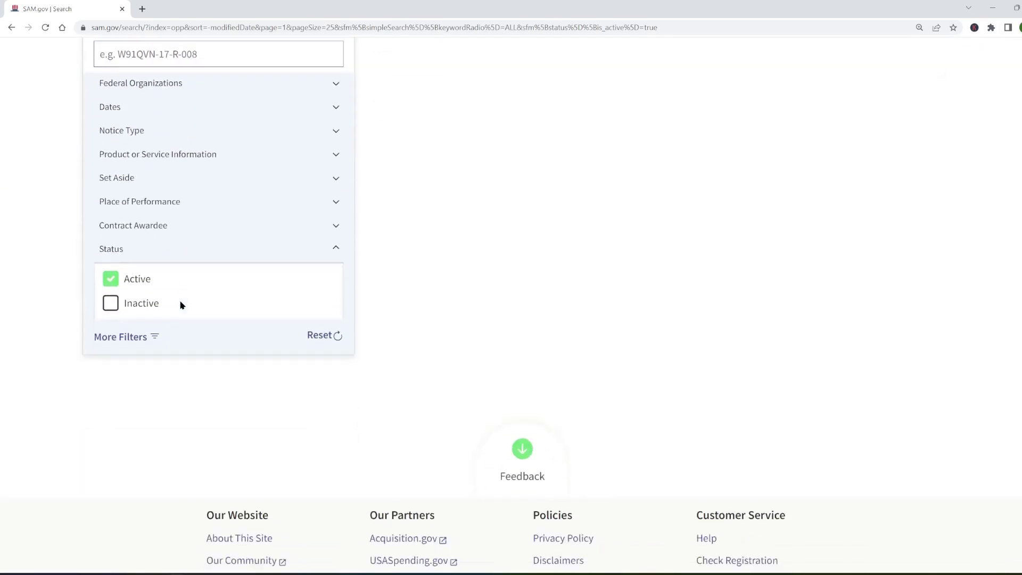
scroll(180, 305, "up", 8)
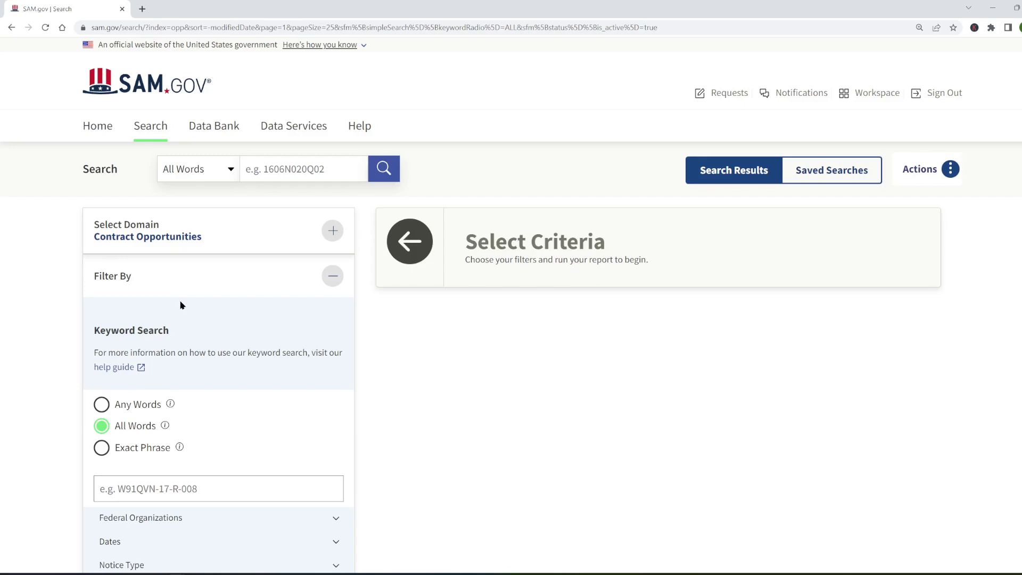
scroll(180, 305, "down", 3)
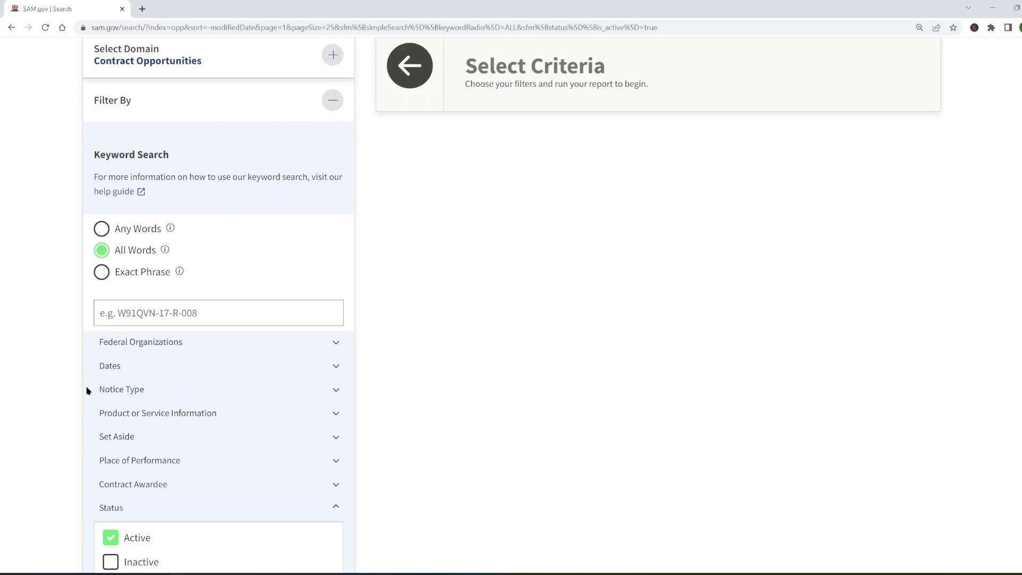
left_click(336, 392)
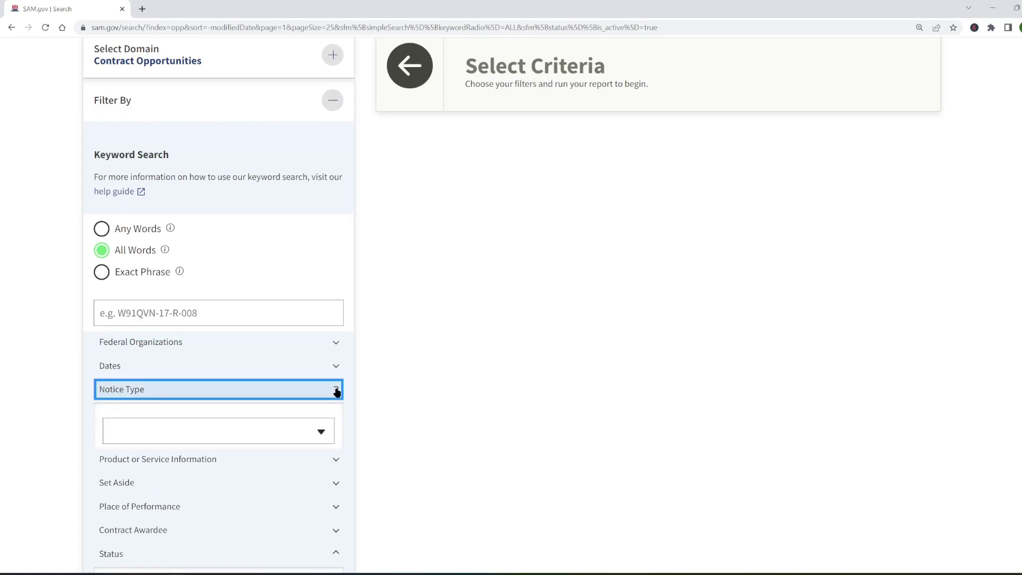
left_click(320, 434)
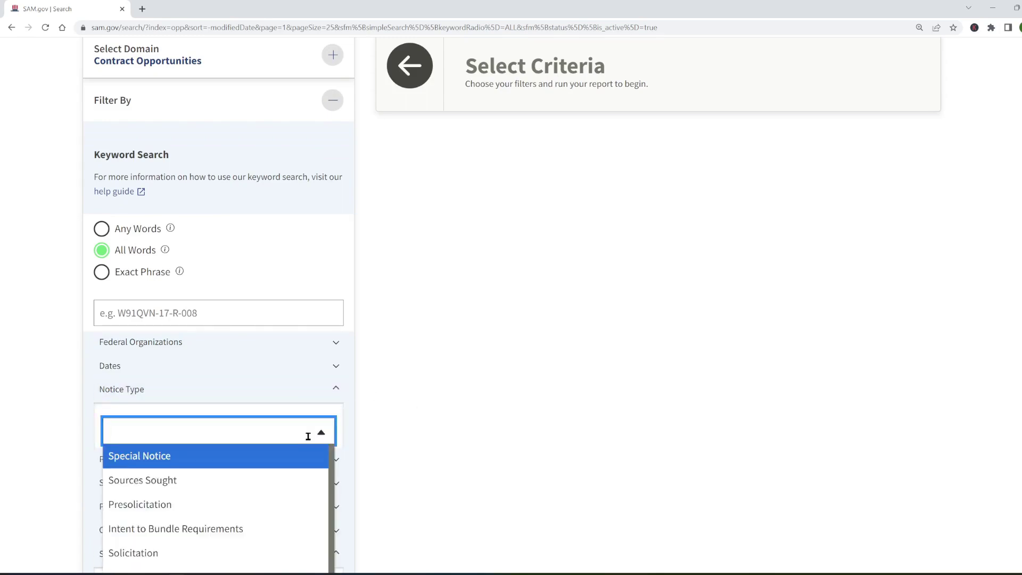
left_click(149, 480)
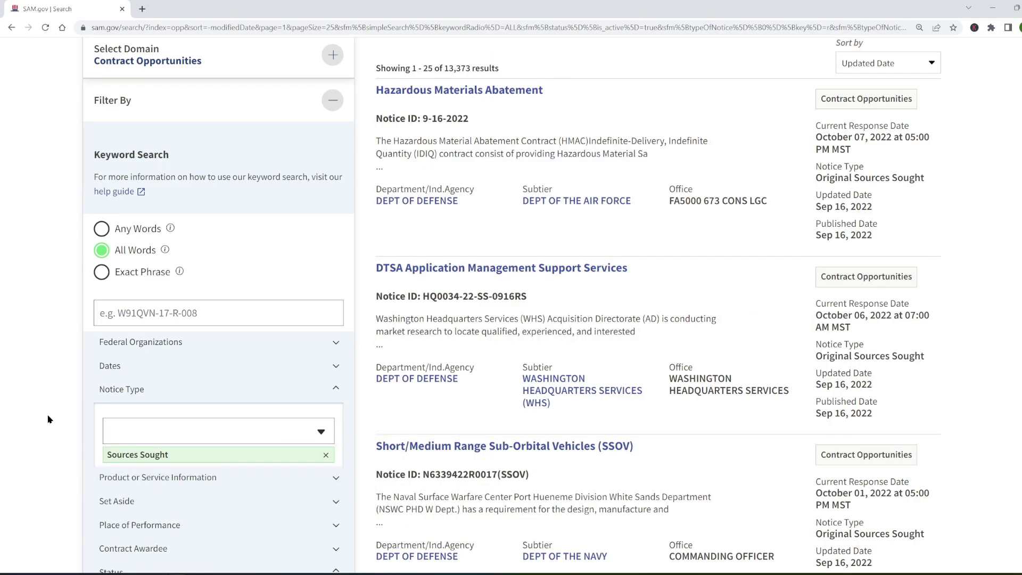
Limit the response/date offers due to the next 3 months.
scroll(48, 419, "up", 1)
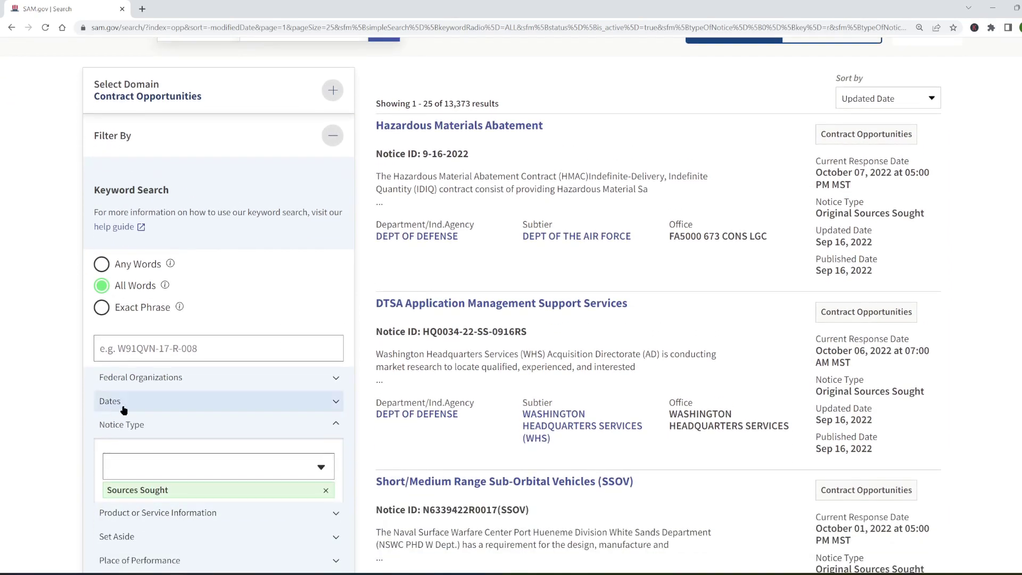
left_click(337, 400)
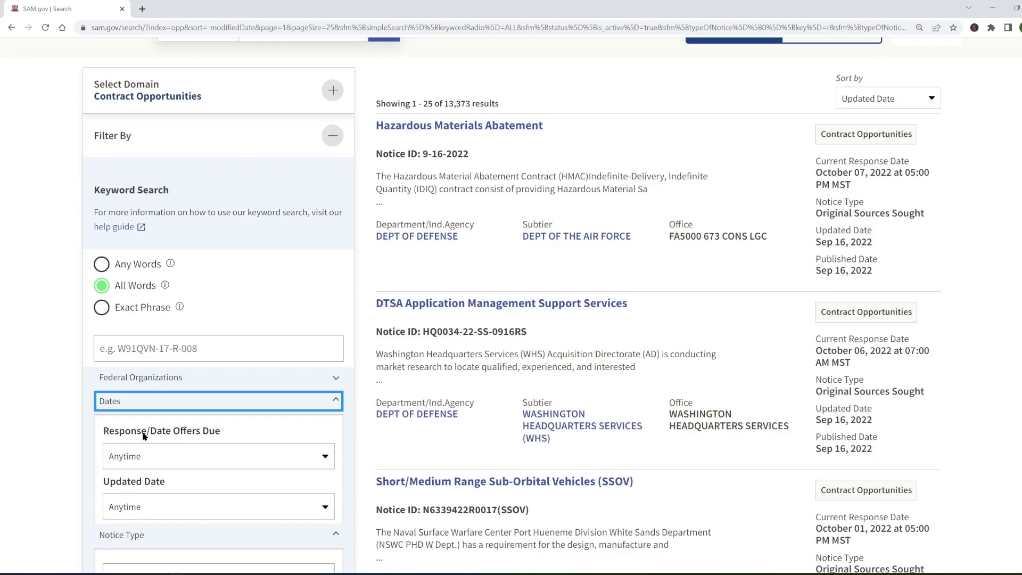
left_click(325, 461)
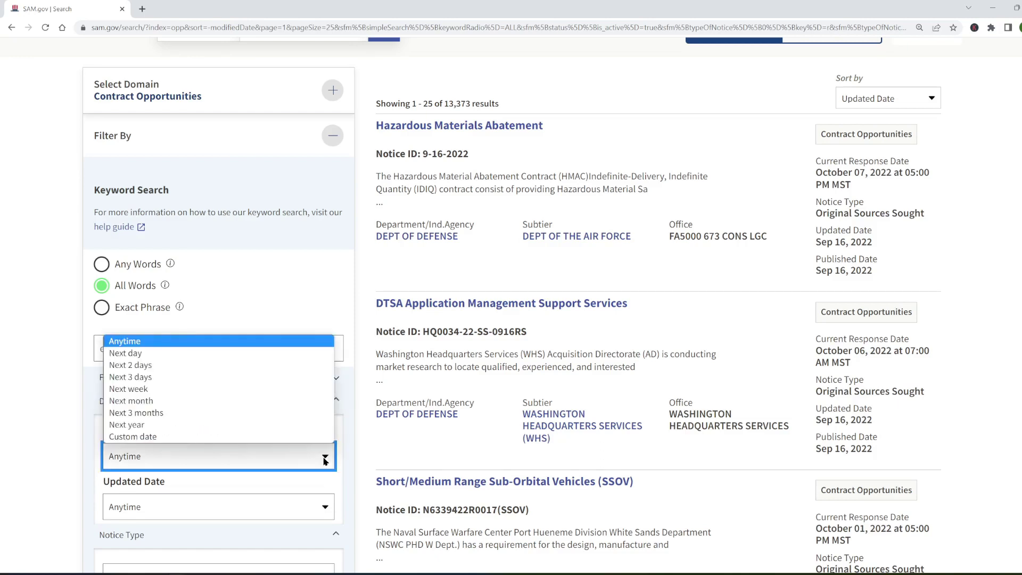
left_click(222, 413)
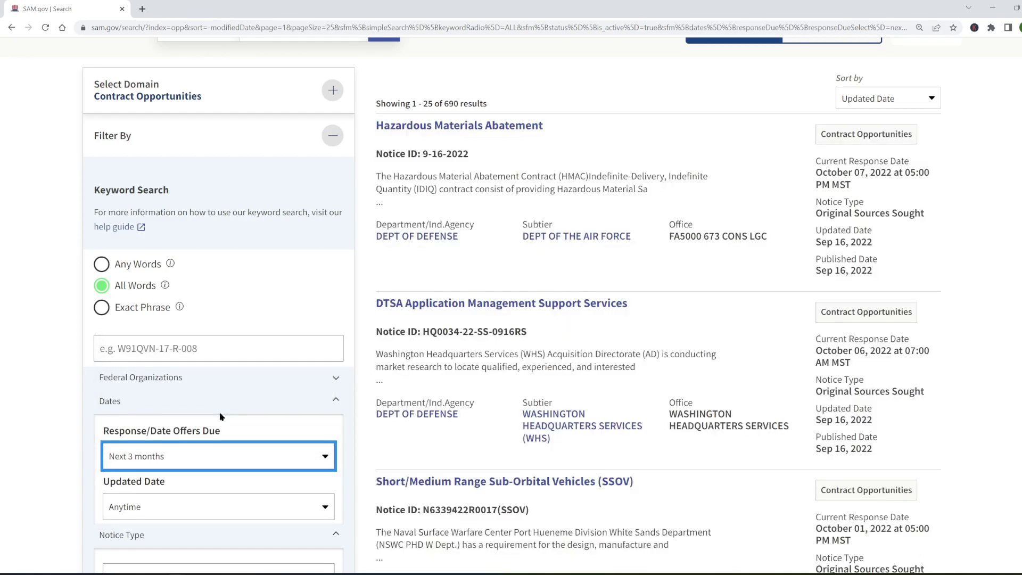
Check which actions are available for the current search results.
scroll(358, 411, "up", 3)
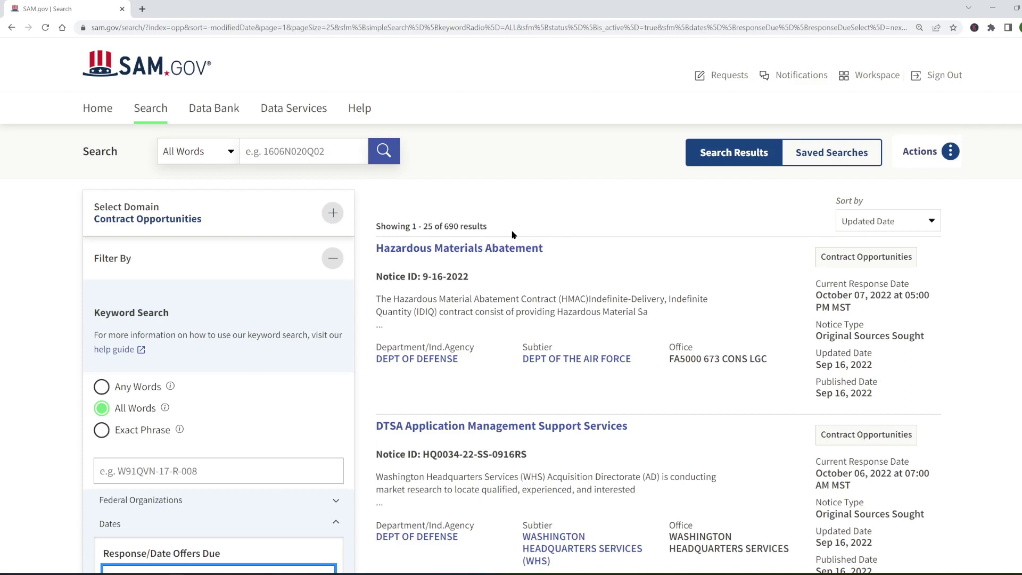
left_click(920, 152)
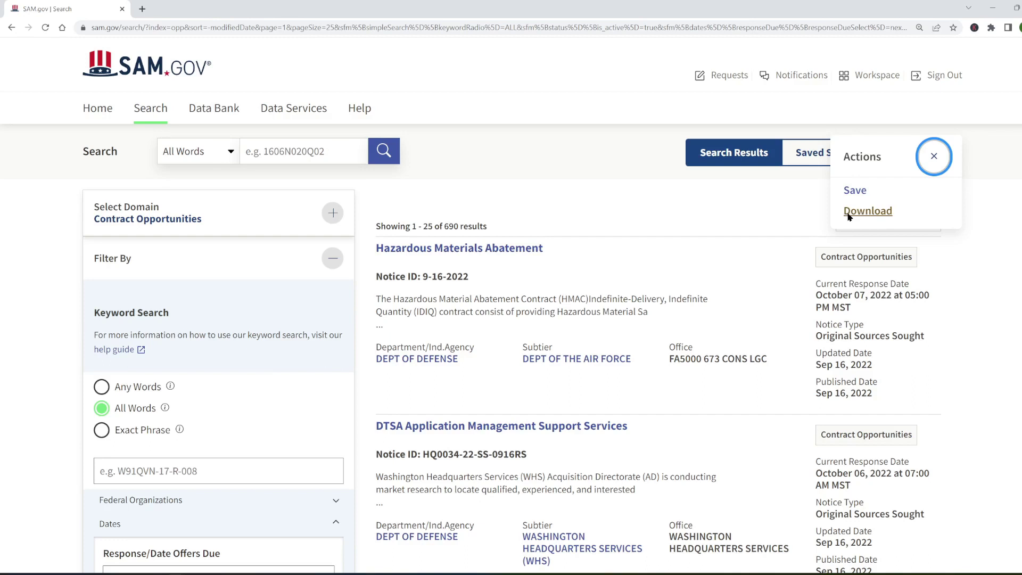
left_click(933, 156)
Filter the results by the federal organization 036 - Veterans Affairs, Department of, and remove that filter again.
scroll(958, 223, "down", 1)
scroll(970, 241, "down", 2)
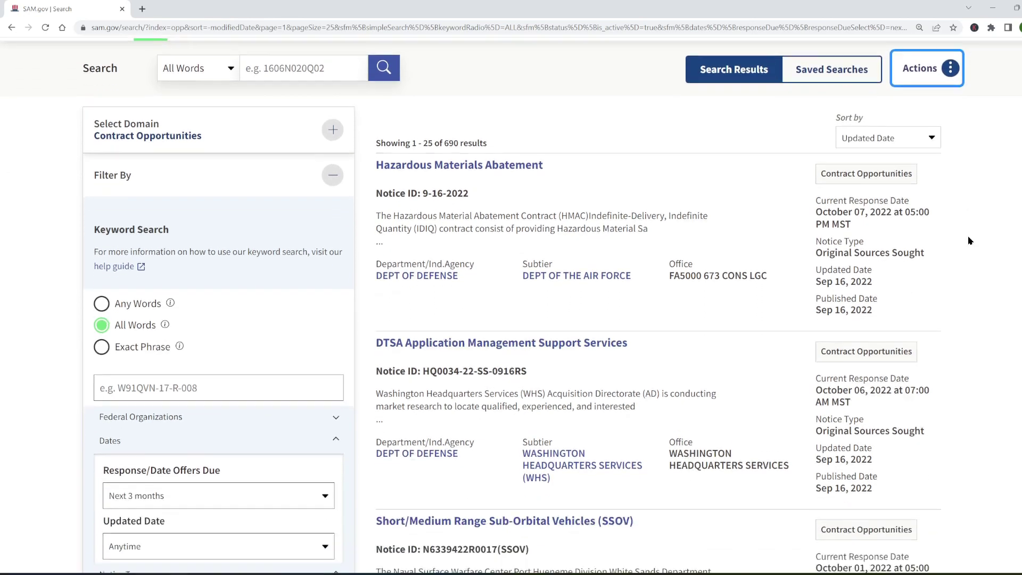
left_click(330, 377)
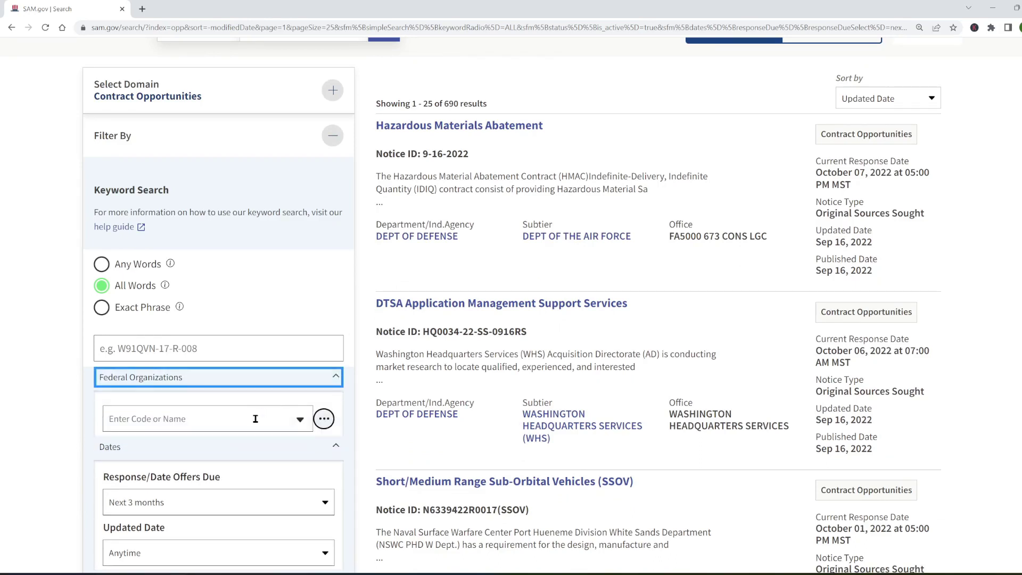
left_click(255, 419)
type("Veterans")
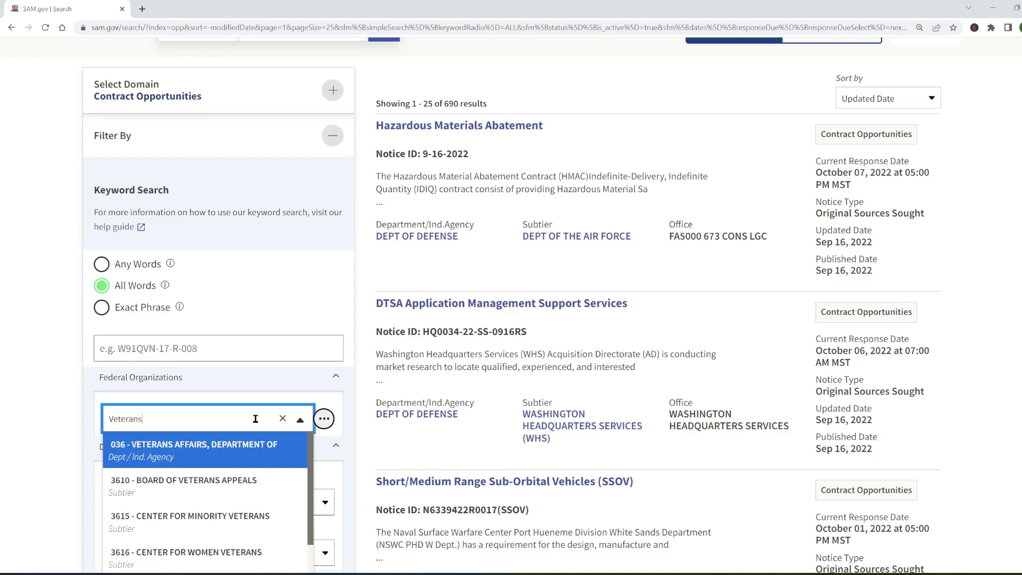
left_click(166, 451)
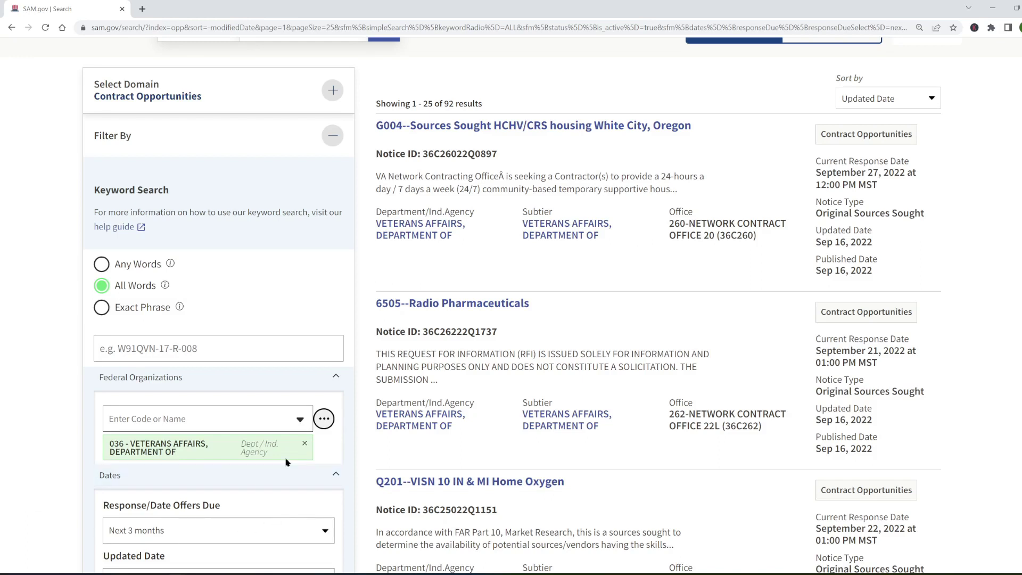
left_click(305, 443)
Filter the results by NAICS code 238220 - Plumbing, Heating, and Air-Conditioning Contractors.
scroll(59, 398, "down", 3)
scroll(59, 398, "down", 3)
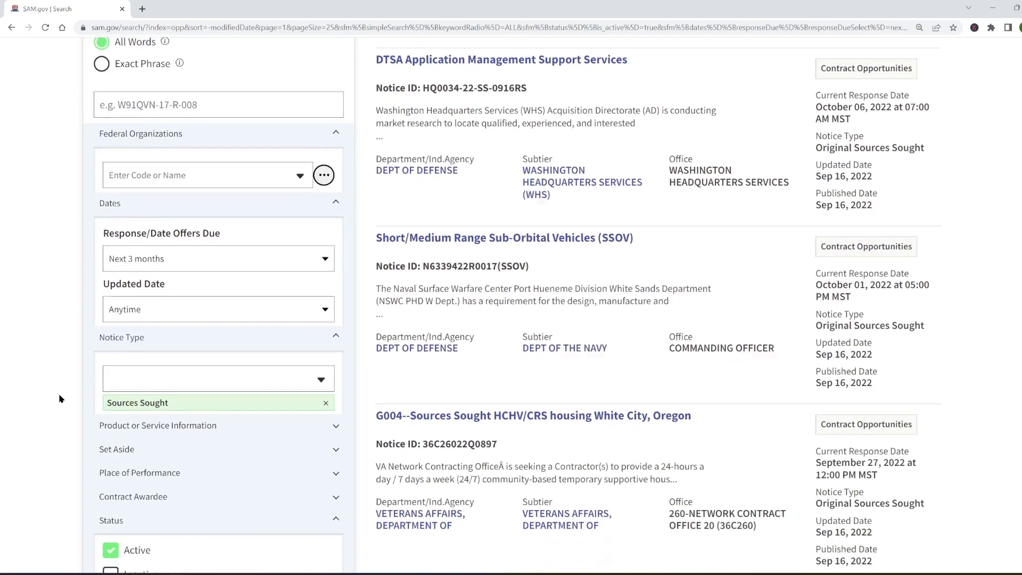
left_click(301, 403)
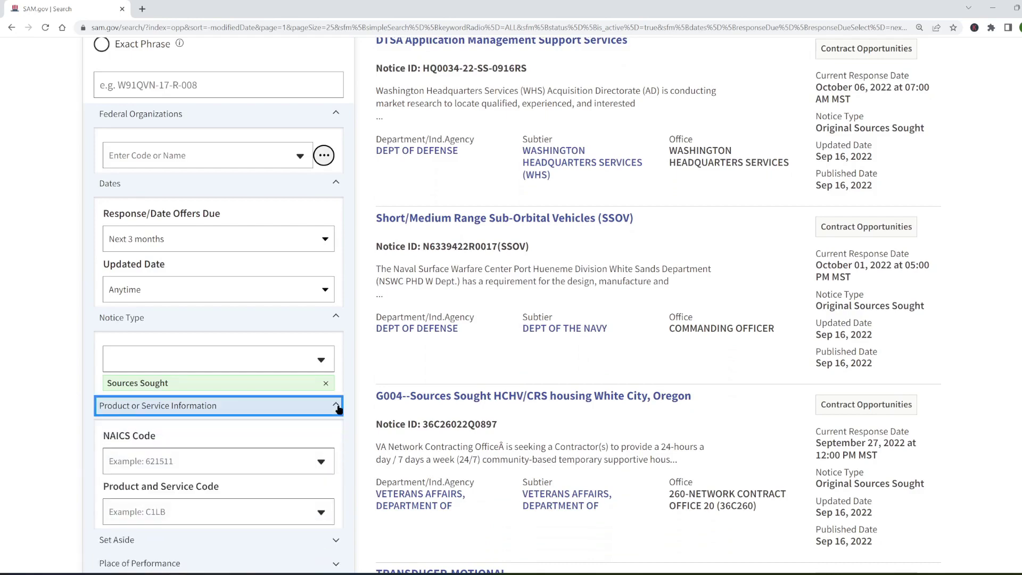
left_click(145, 461)
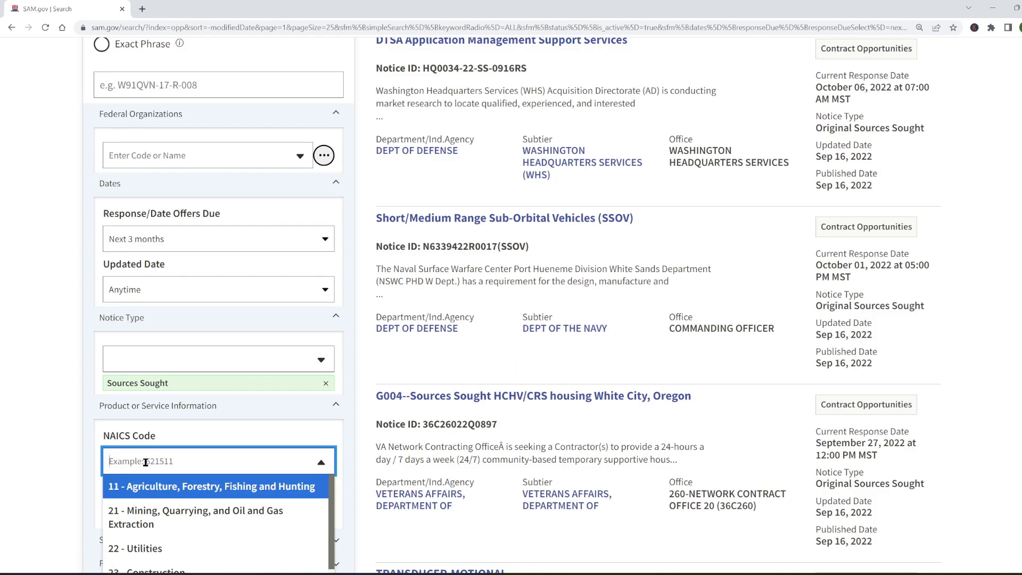
type("238220")
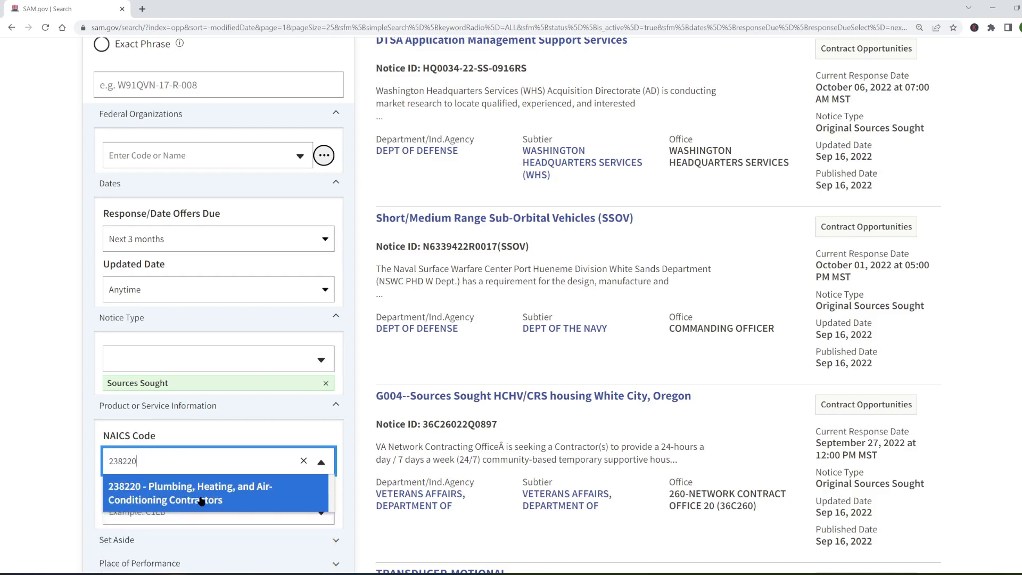
left_click(170, 496)
Browse the filtered opportunities and open the HVAC Replacement – White Swan, WA notice.
scroll(463, 447, "up", 8)
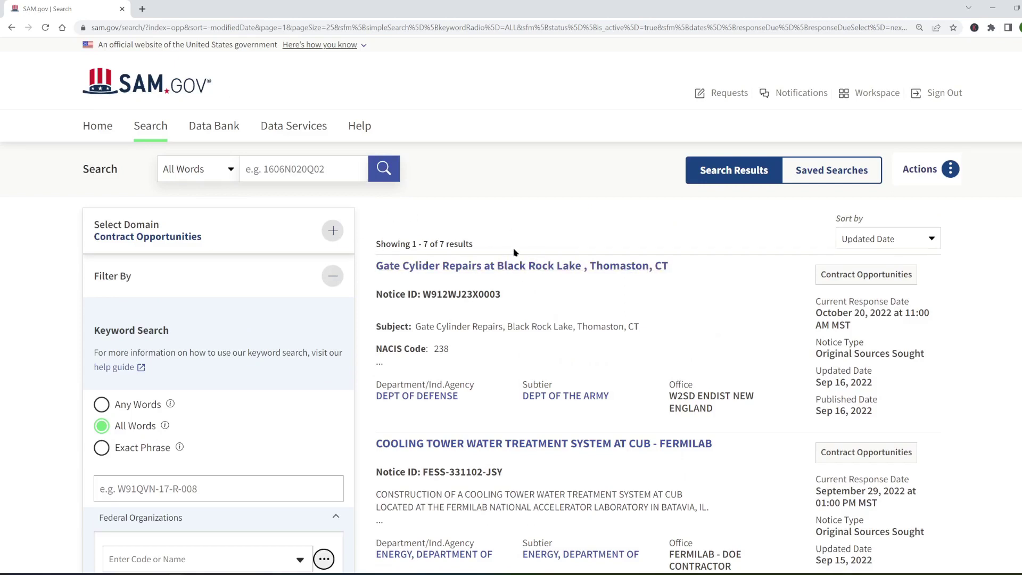
scroll(514, 252, "down", 3)
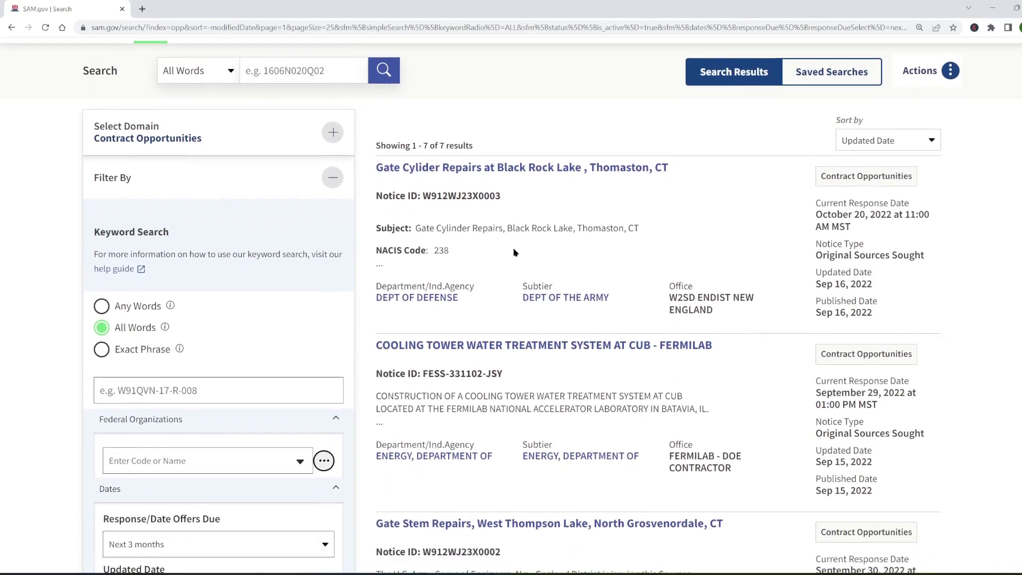
scroll(514, 252, "down", 4)
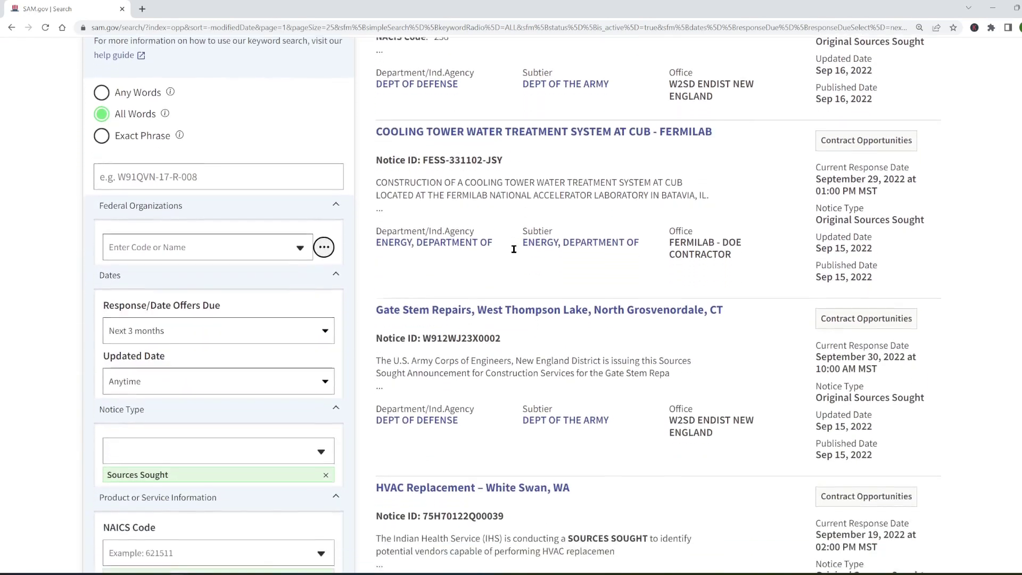
scroll(514, 249, "down", 3)
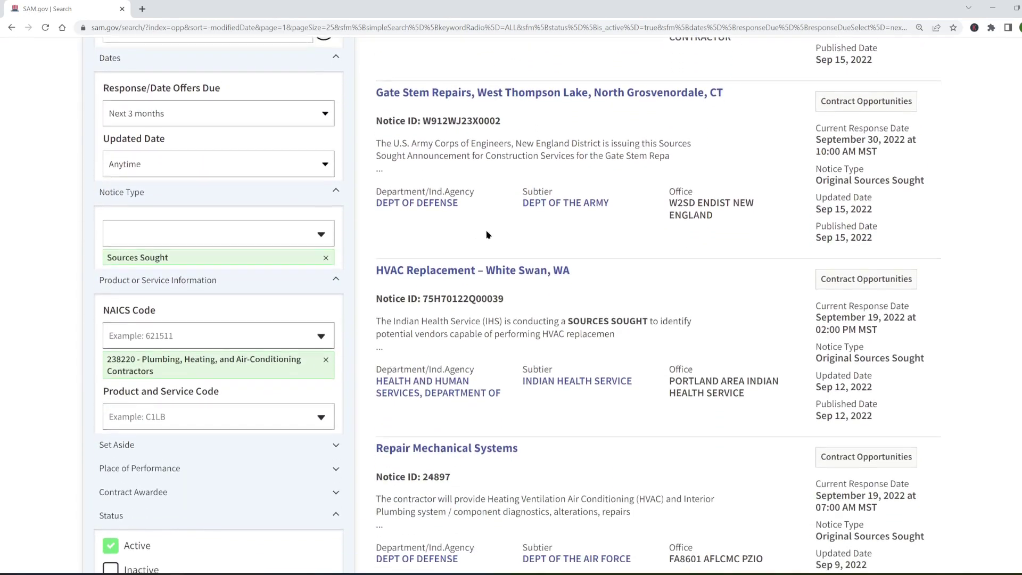
left_click(479, 259)
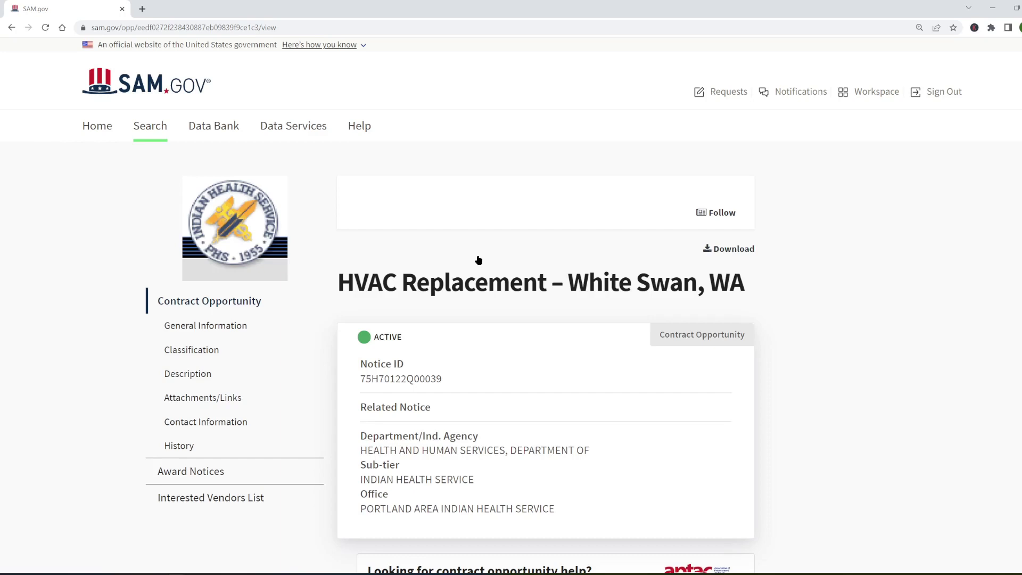
Examine the notice's title, notice ID, sub-tier and office, highlighting each one.
left_click_drag(338, 282, 746, 289)
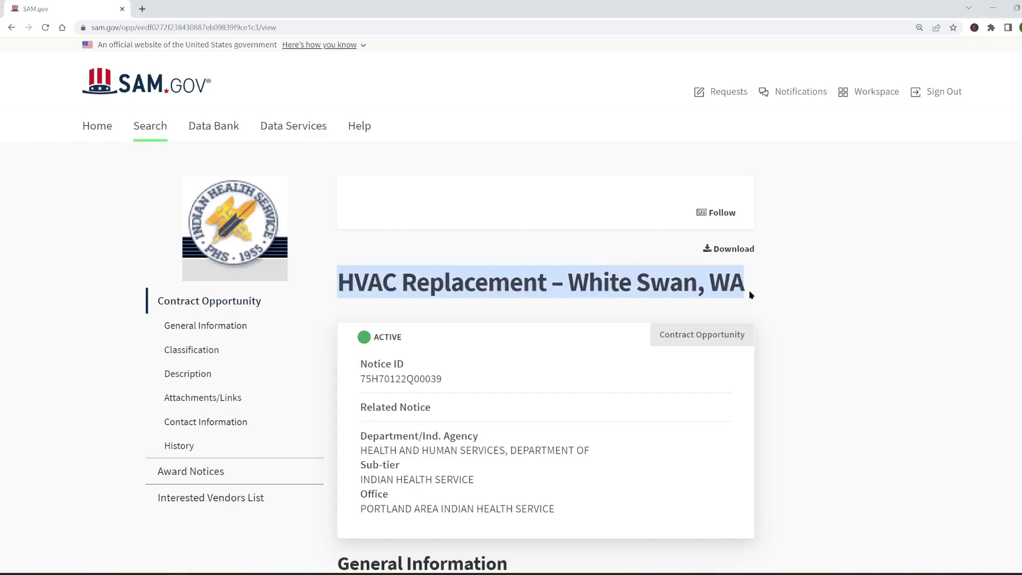
left_click(750, 293)
scroll(750, 294, "down", 1)
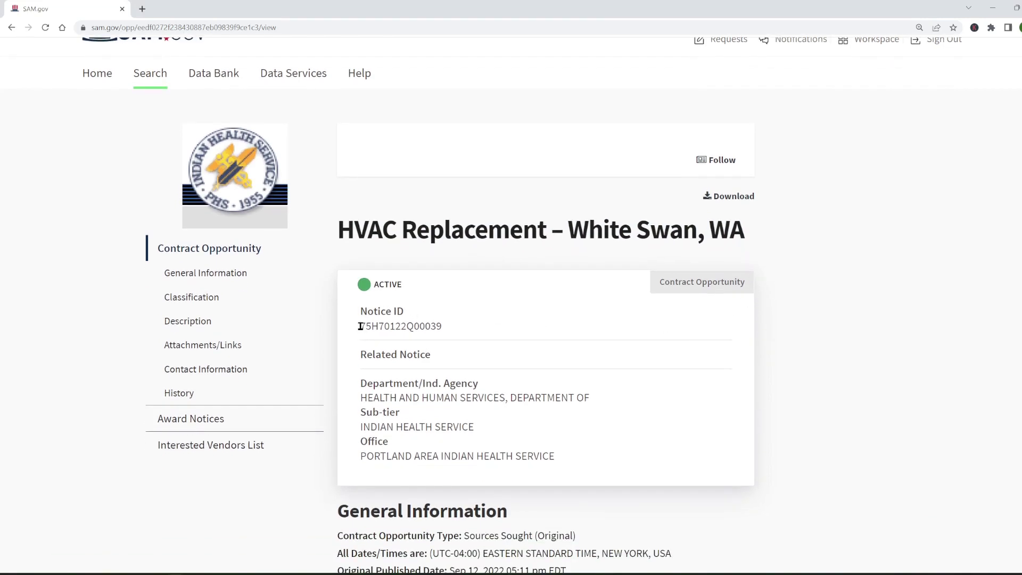
left_click_drag(361, 326, 457, 333)
left_click(457, 334)
left_click_drag(361, 426, 475, 429)
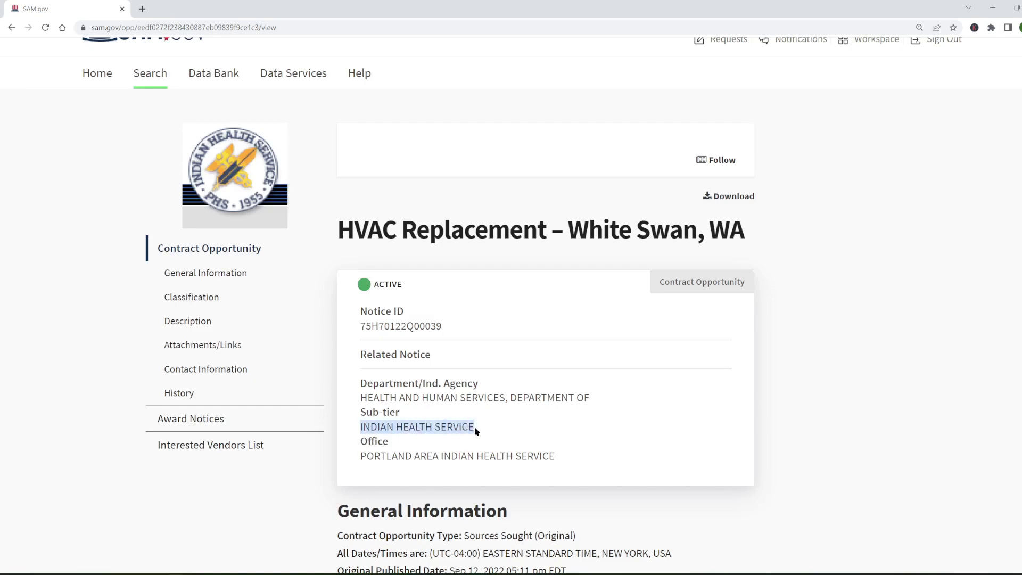
left_click(474, 429)
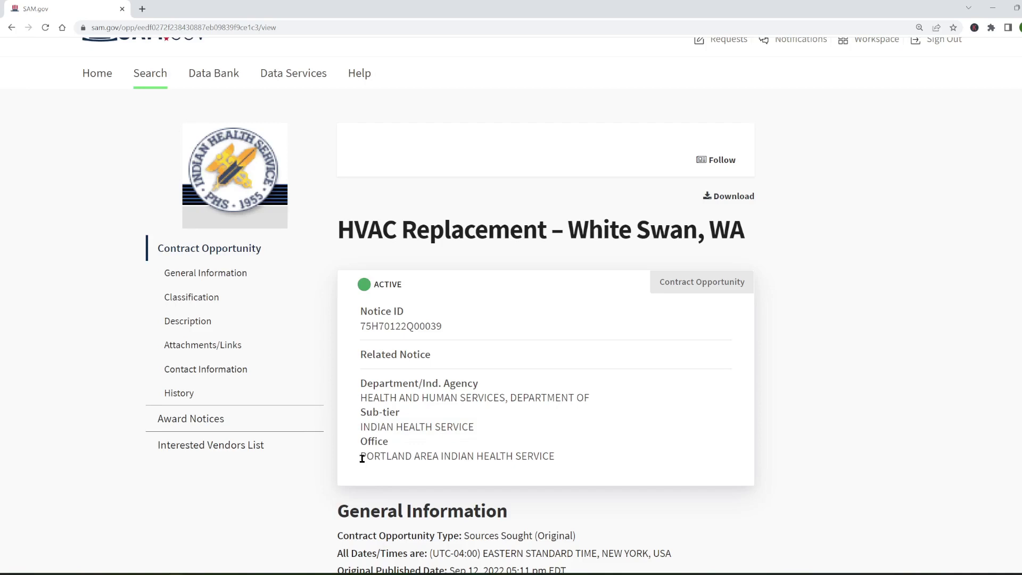
left_click_drag(361, 458, 565, 461)
left_click(565, 461)
Highlight the original response date in the notice's General Information section.
scroll(399, 235, "down", 1)
scroll(398, 235, "down", 3)
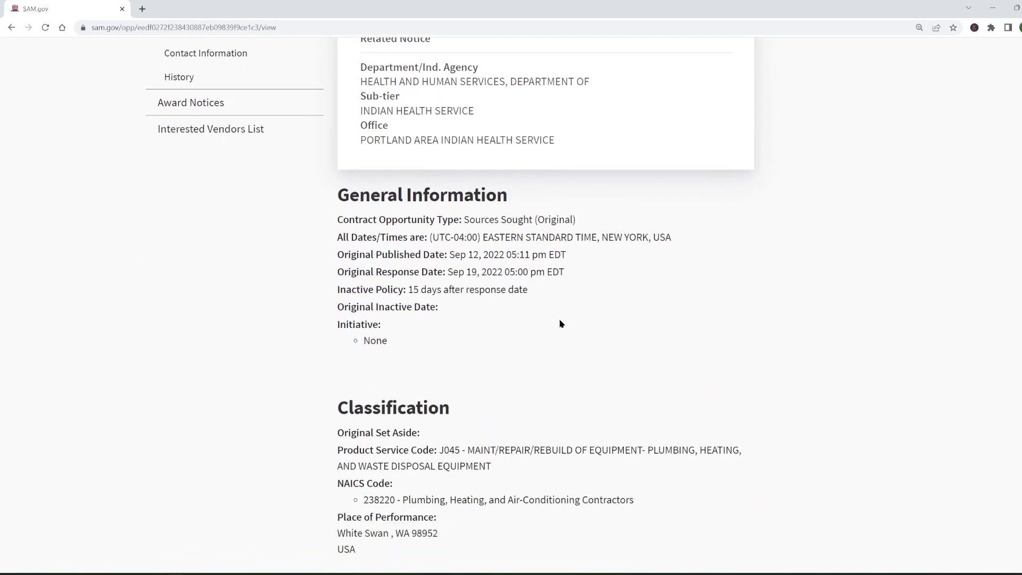
left_click_drag(448, 273, 563, 272)
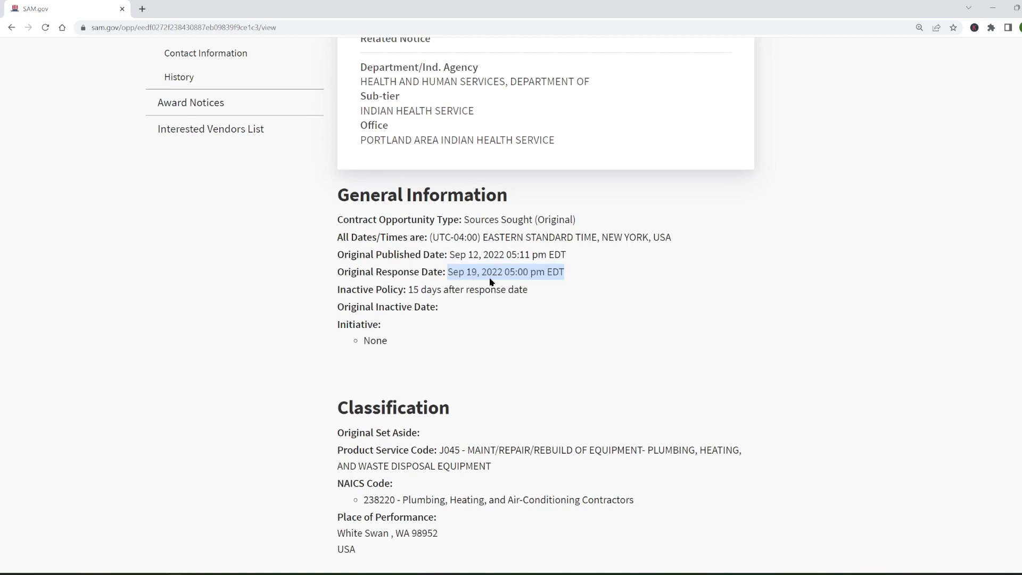
Highlight the NAICS code and the place of performance in the notice's Classification section.
scroll(506, 341, "down", 4)
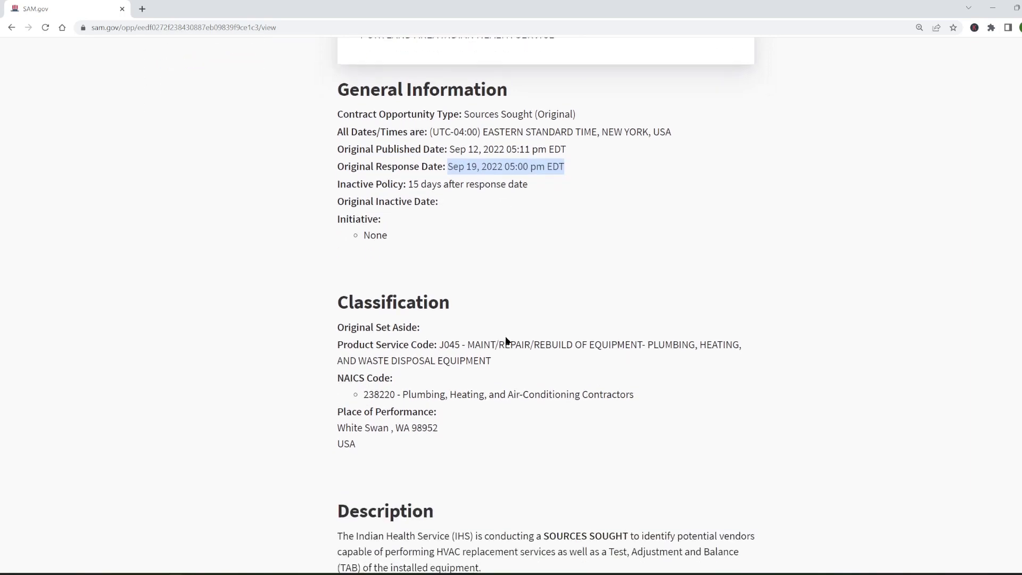
left_click_drag(365, 309, 630, 309)
left_click_drag(338, 341, 442, 345)
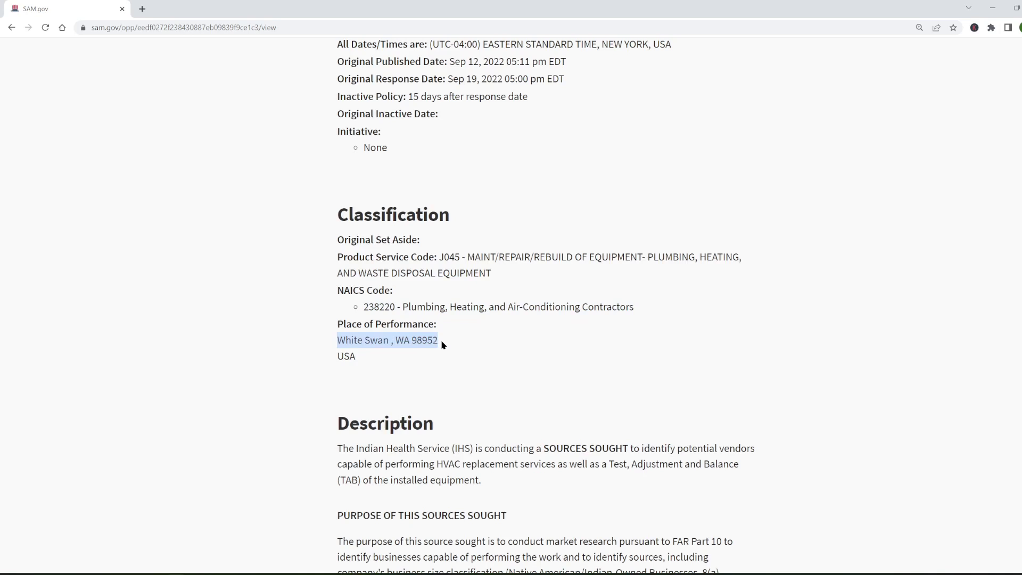
left_click(442, 345)
Highlight the Description's statement that no proposals are requested and this is not a solicitation.
scroll(442, 345, "down", 4)
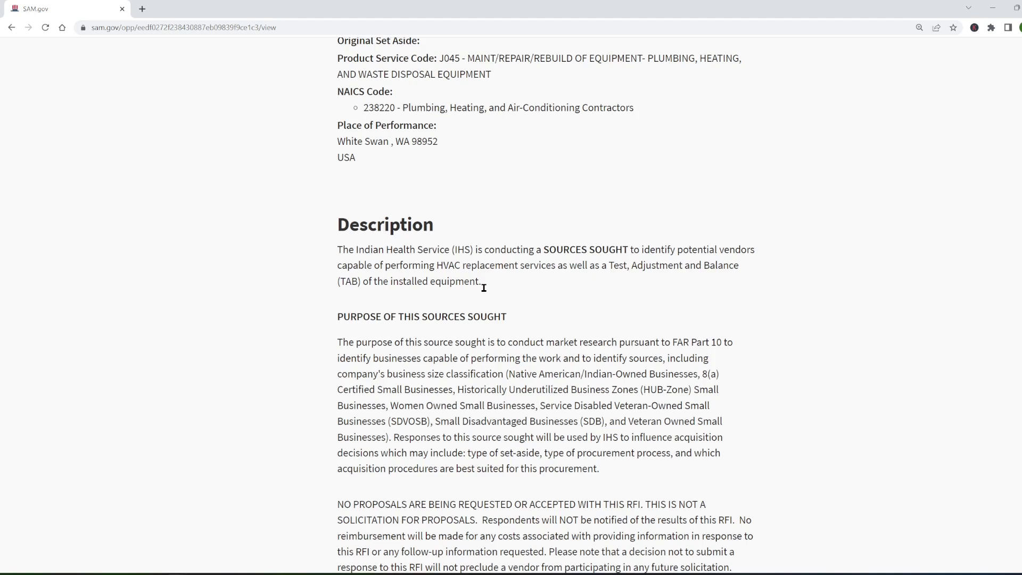
scroll(483, 288, "down", 4)
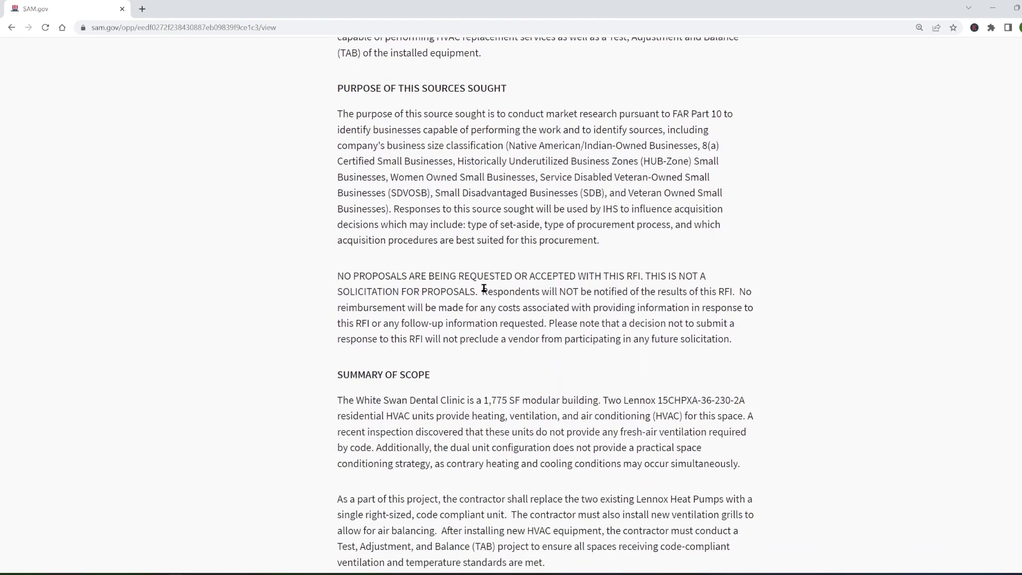
left_click_drag(338, 276, 480, 291)
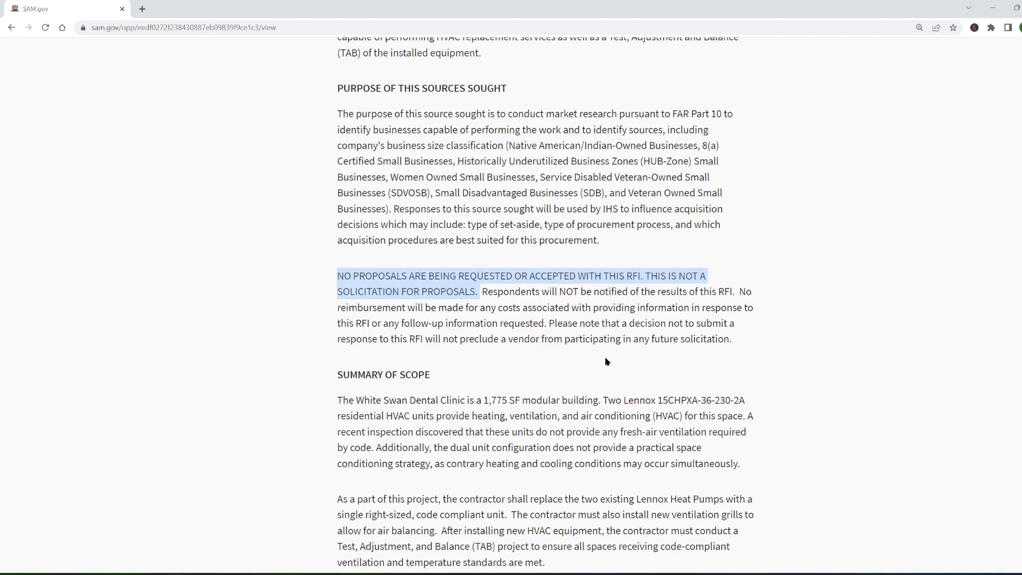
Examine the Summary of Scope, highlighting its heading, the existing HVAC unit details and the heat pump replacement requirement.
scroll(607, 361, "down", 4)
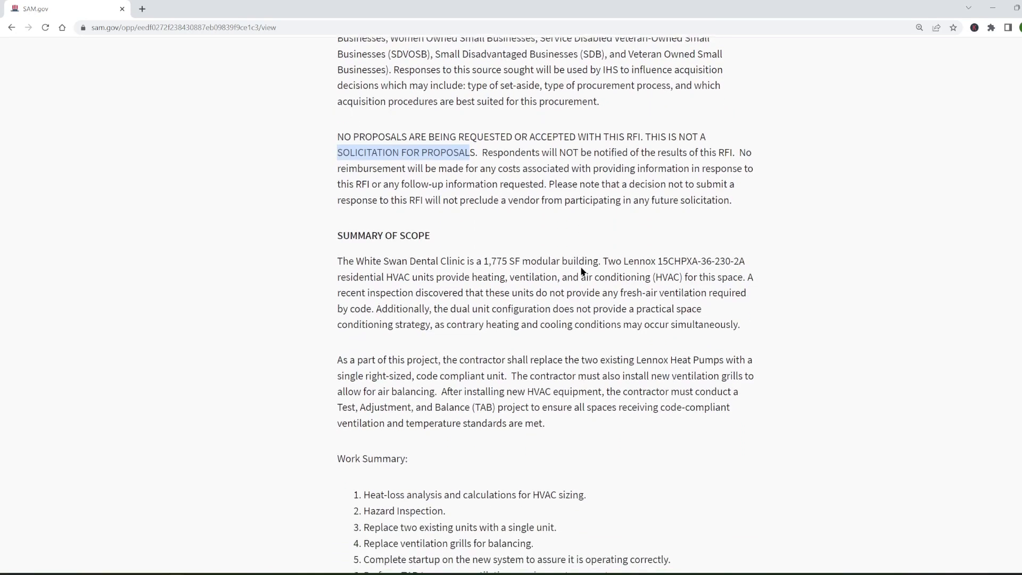
scroll(581, 272, "down", 1)
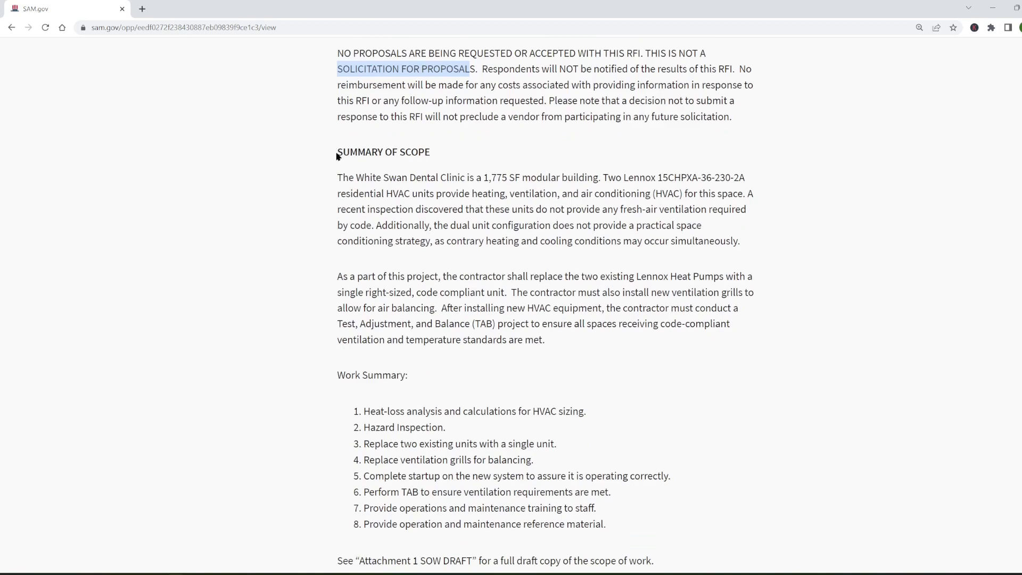
left_click_drag(337, 152, 431, 152)
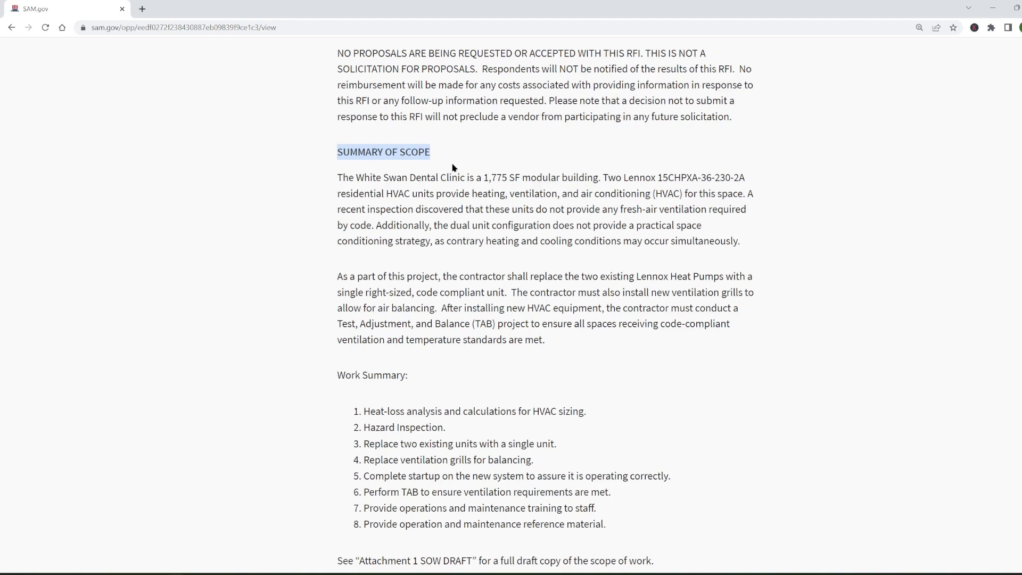
left_click_drag(608, 178, 618, 244)
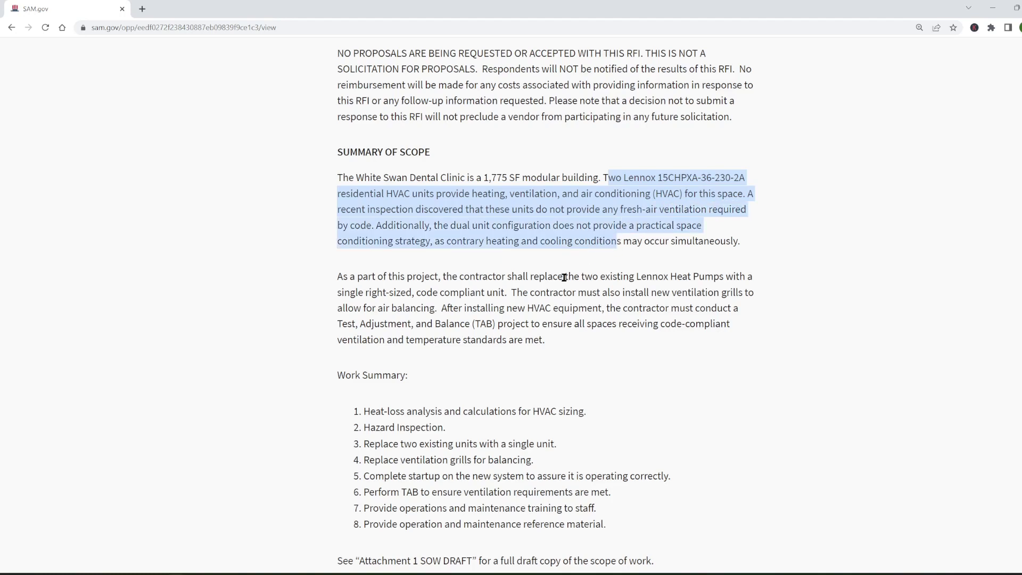
left_click_drag(457, 277, 507, 296)
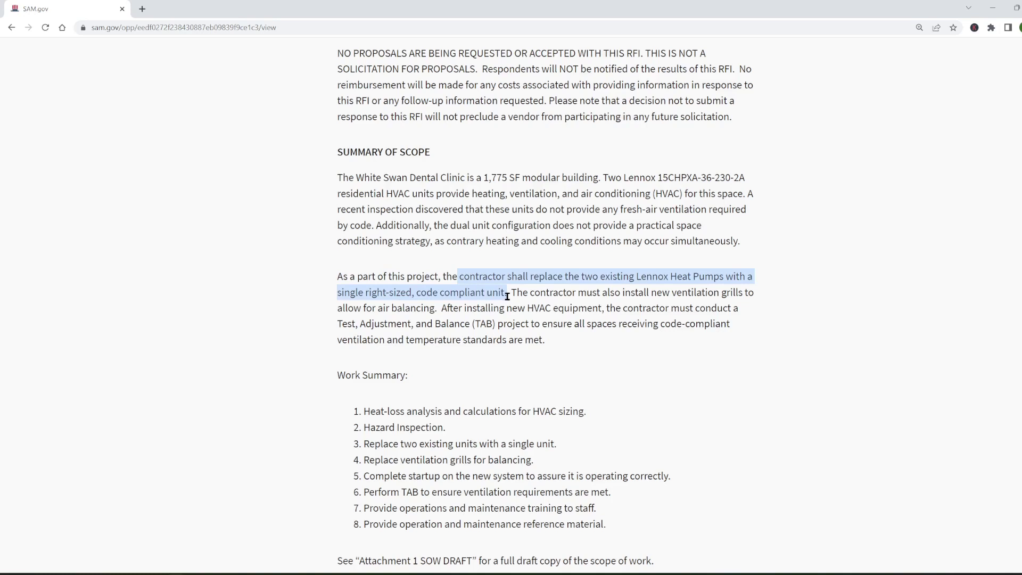
Highlight the Work Summary list and the reference to the Attachment 1 SOW DRAFT.
scroll(507, 295, "down", 3)
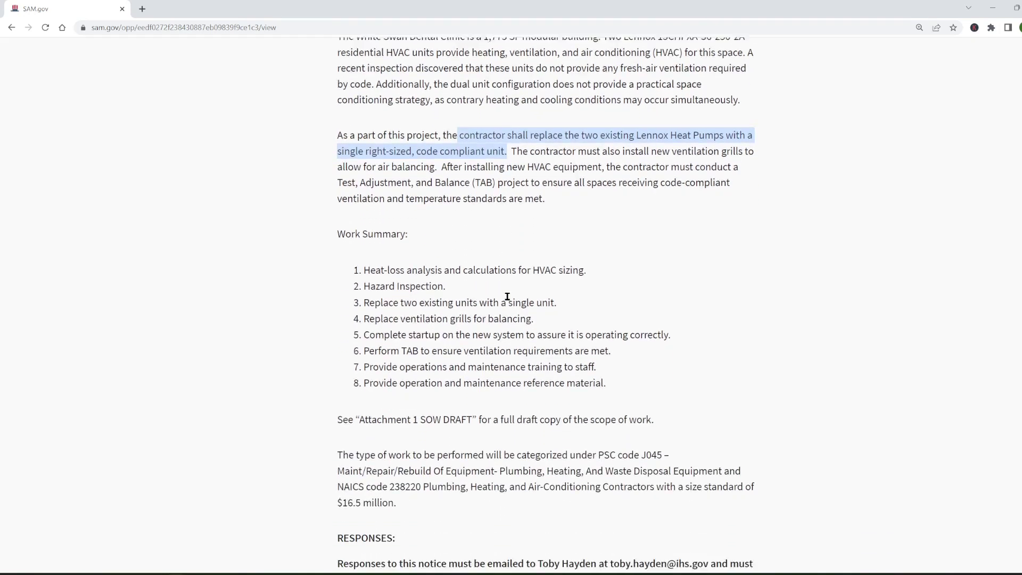
left_click_drag(351, 198, 626, 356)
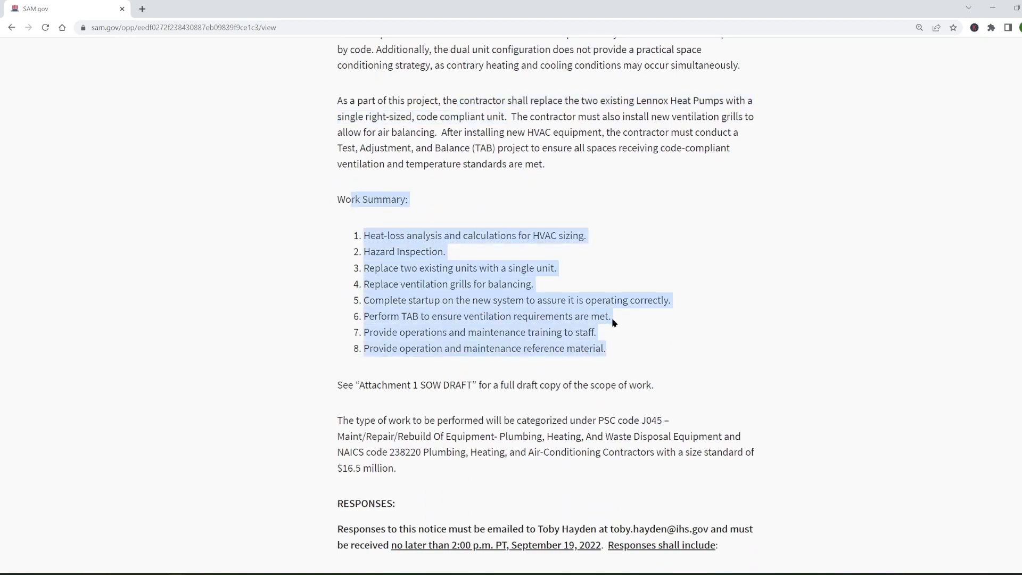
scroll(613, 321, "down", 1)
left_click_drag(343, 334, 660, 340)
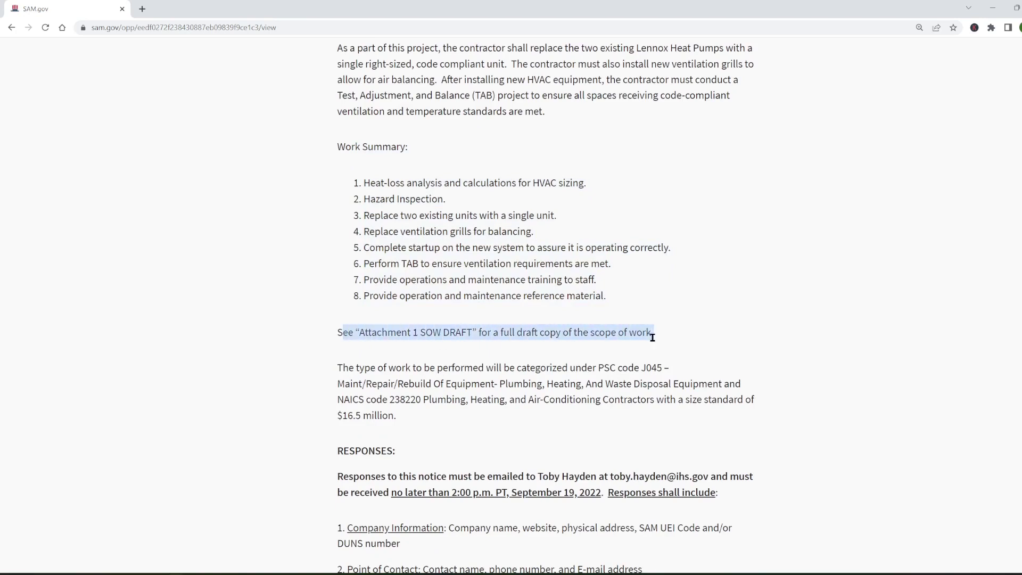